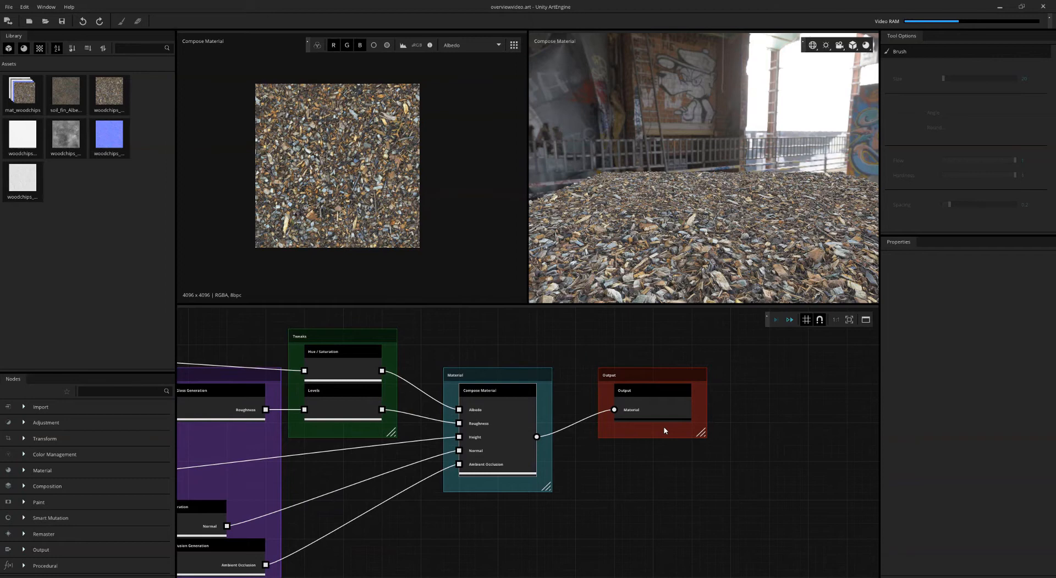
- Move the Output frame well away from the Material frame to make room for more nodes between them
scroll(665, 428, "up", 3)
middle_click_drag(674, 429, 564, 455)
left_click_drag(520, 402, 746, 375)
scroll(677, 389, "down", 2)
middle_click_drag(677, 390, 531, 404)
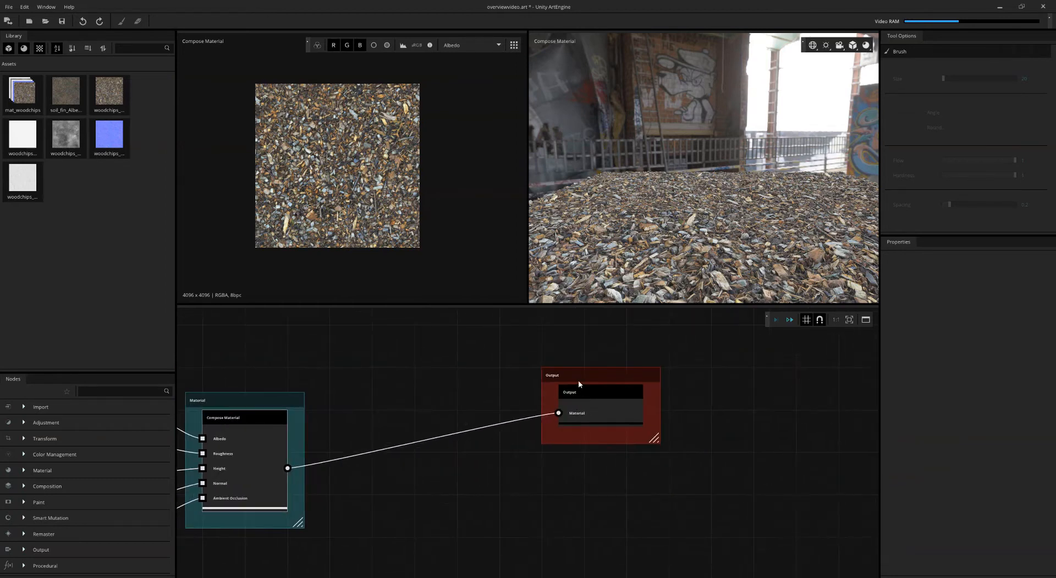
left_click_drag(579, 380, 753, 413)
middle_click_drag(465, 406, 547, 401)
- Insert a Crop node on the connection between Compose Material and Output, and place it beside the Material frame
left_click(439, 461)
key("Tab")
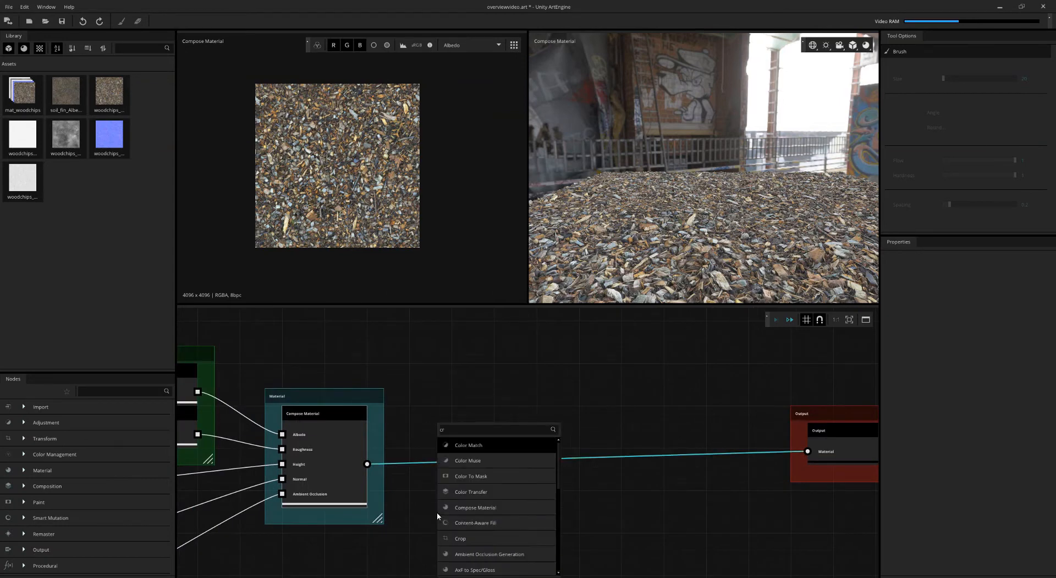
type("crop")
left_click(511, 440)
left_click_drag(563, 447, 470, 439)
- Insert a Free Transform node on the connection between Crop and Output, and align it beside the Crop node
left_click(657, 485)
key("Tab")
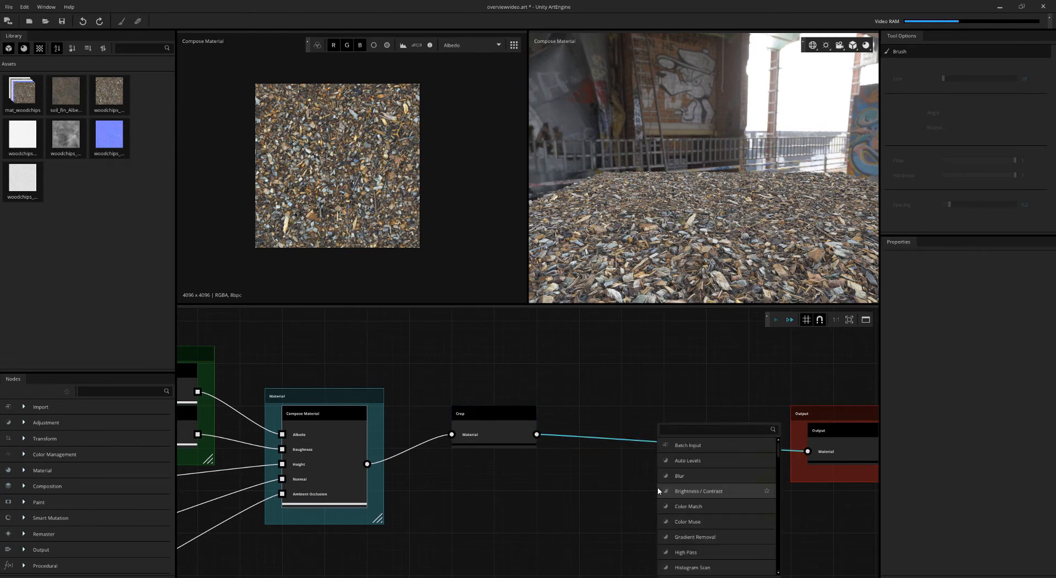
type("free")
left_click(682, 445)
left_click_drag(674, 438, 613, 435)
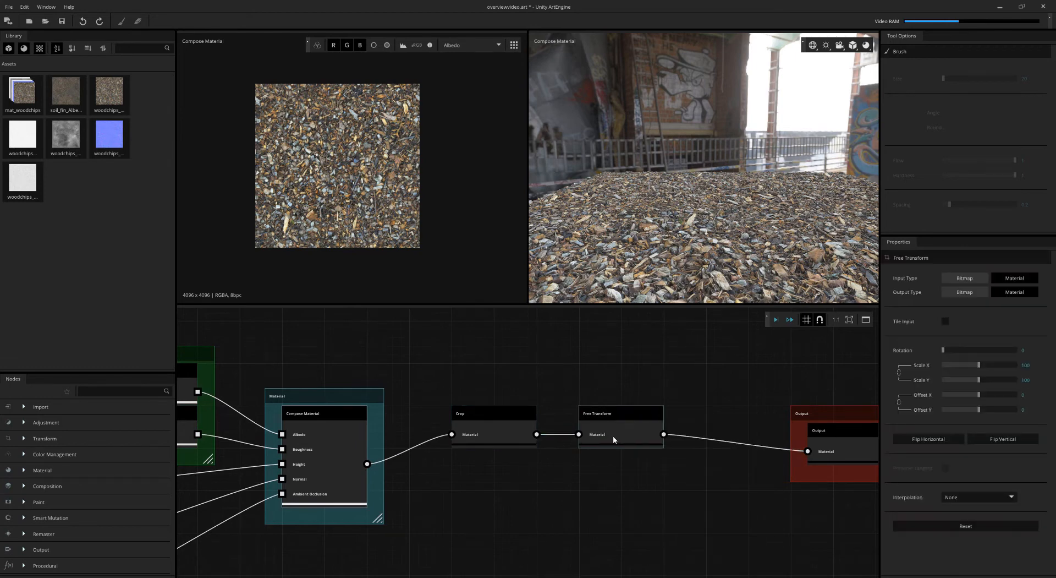
- Insert a Seam Removal node between Free Transform and Output, and align it with the other nodes
key("Tab")
type("seam")
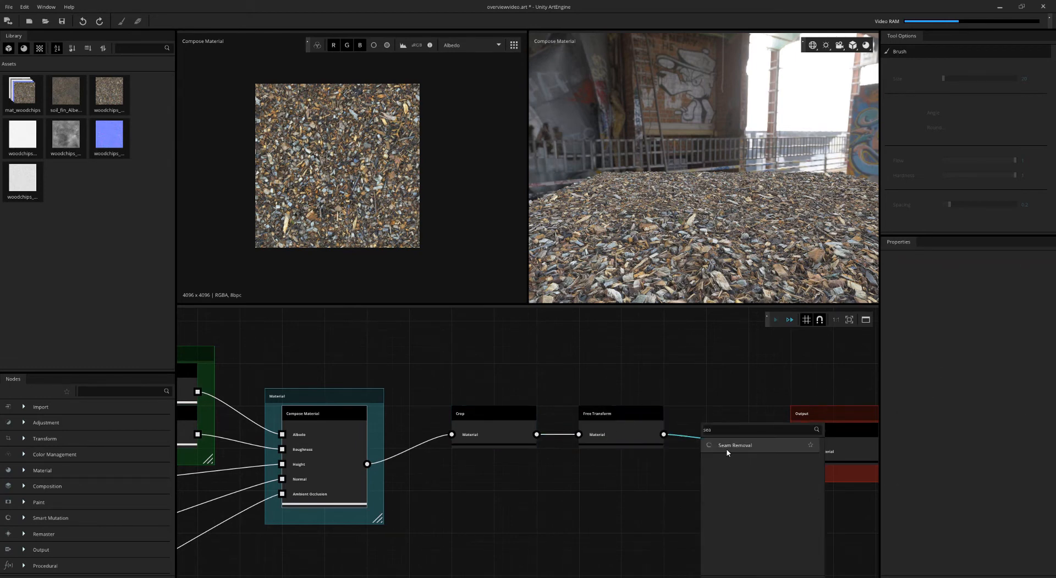
left_click(727, 446)
left_click_drag(731, 512, 723, 437)
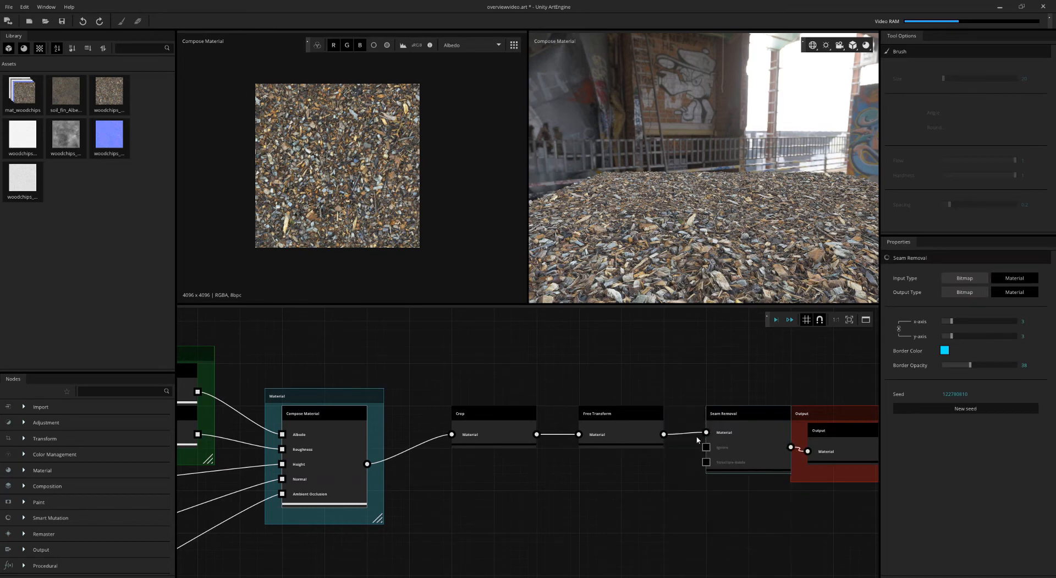
- Shift the Crop, Free Transform and Seam Removal nodes towards the Material frame so they clear the Output frame
middle_click_drag(682, 435, 607, 444)
left_click_drag(391, 396, 579, 445)
left_click_drag(580, 440, 570, 441)
left_click_drag(673, 448, 631, 449)
- Enclose the Crop, Free Transform and Seam Removal nodes in a new frame and colour it orange
left_click_drag(375, 390, 629, 500)
left_click(867, 320)
left_click(945, 291)
left_click(948, 325)
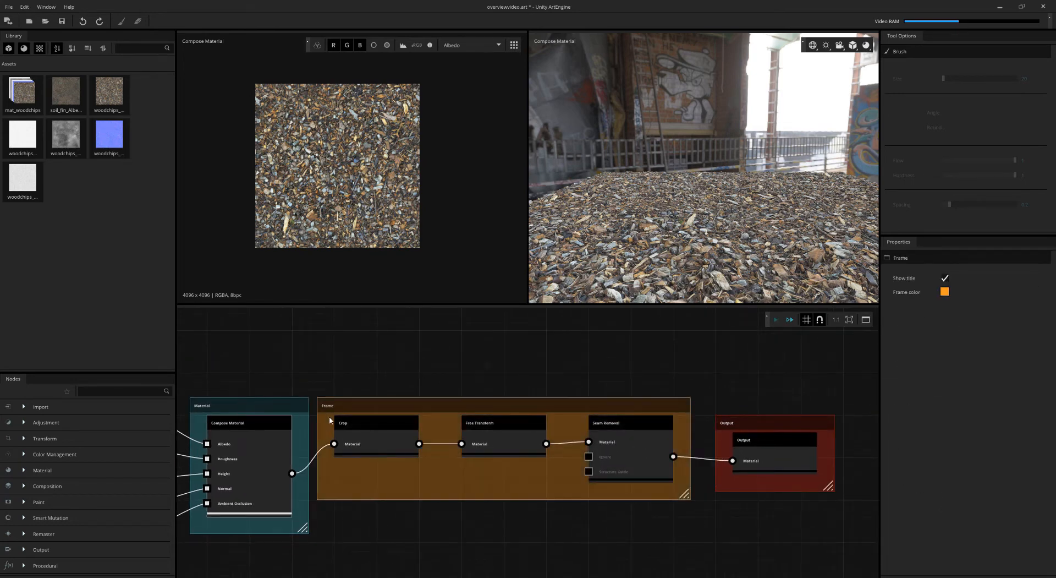
- Rename the orange frame as Crop
double_click(330, 408)
type("Crop")
key("Return")
left_click(364, 391)
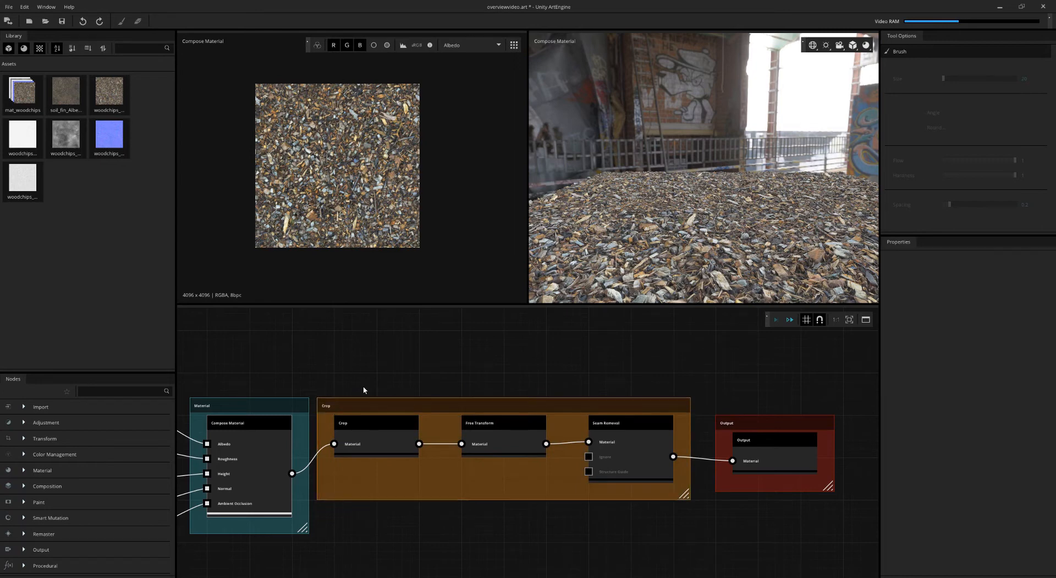
- Move the Crop node's region to an x-offset of about 1684 and y-offset of about 1508, and process the node
scroll(365, 416, "up", 3)
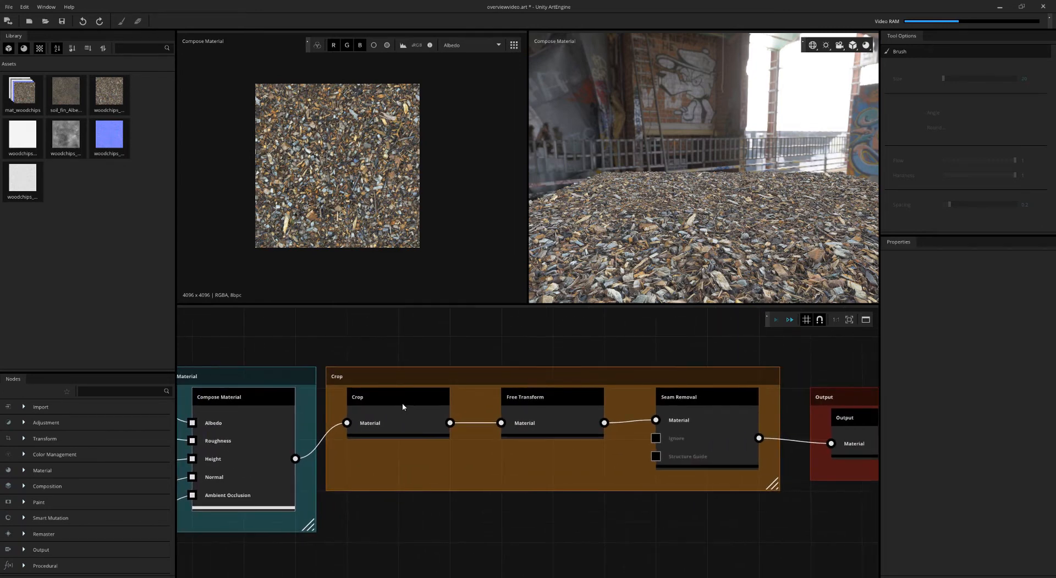
middle_click_drag(417, 398, 415, 396)
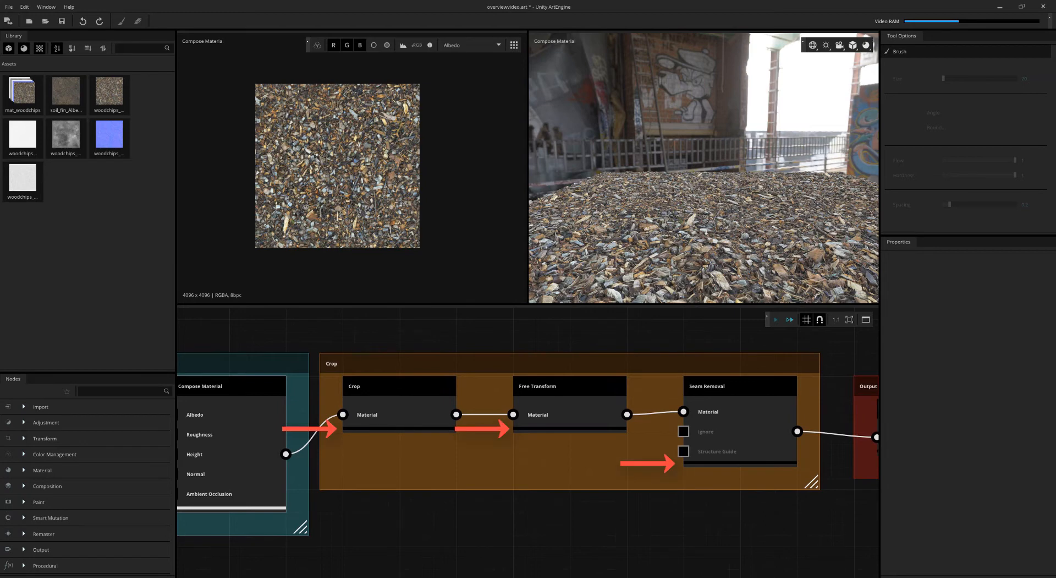
left_click(421, 413)
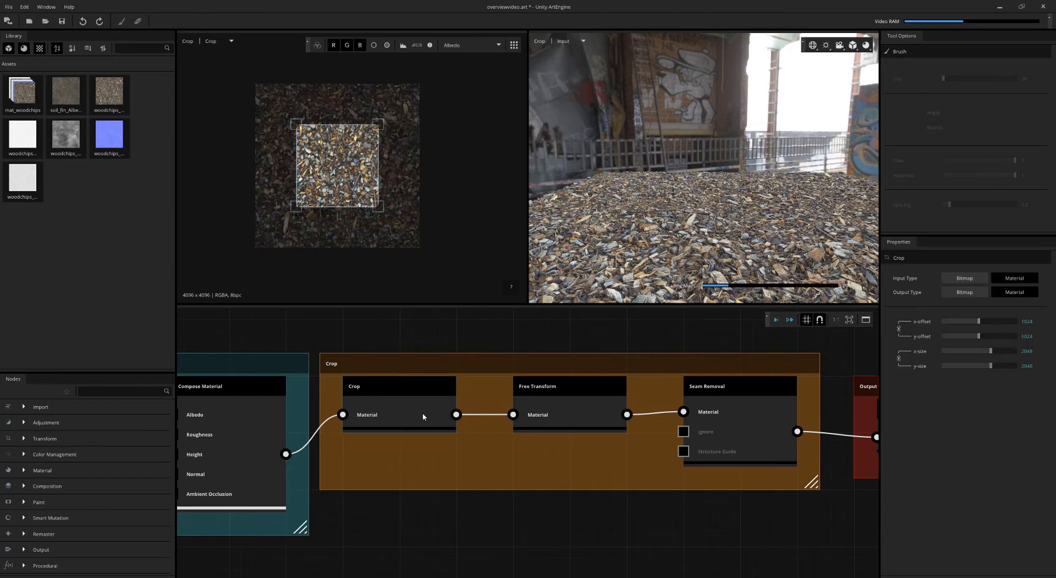
left_click_drag(352, 176, 379, 196)
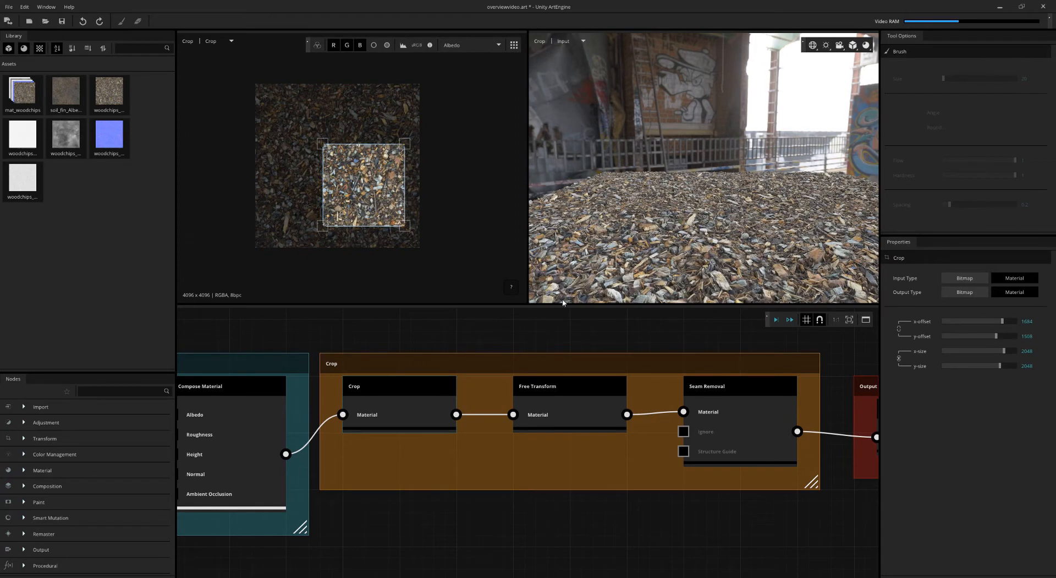
left_click(776, 320)
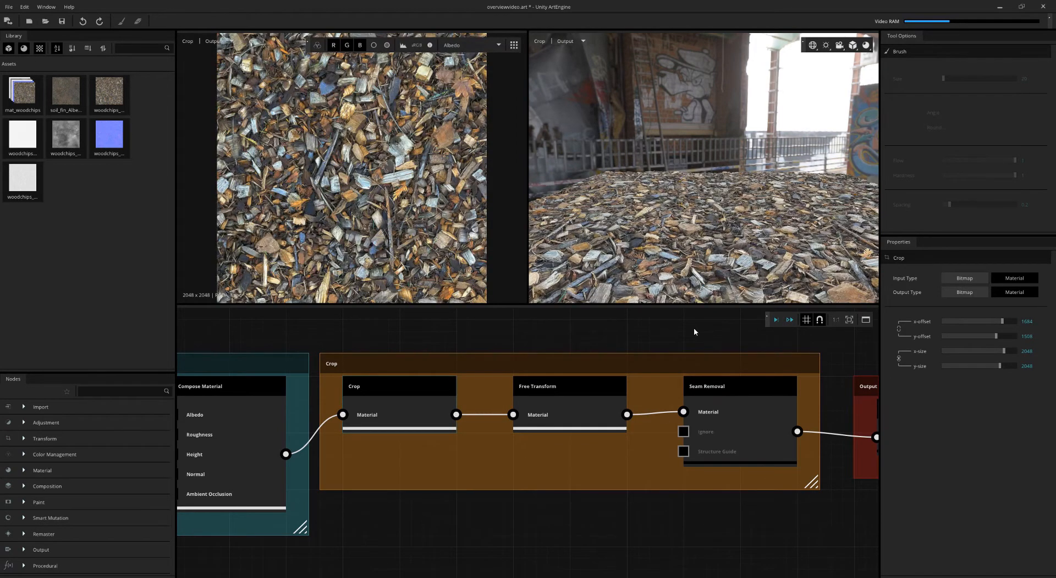
- Rotate the material in the Free Transform node to about 334.2 degrees and enable Tile Input
left_click(595, 414)
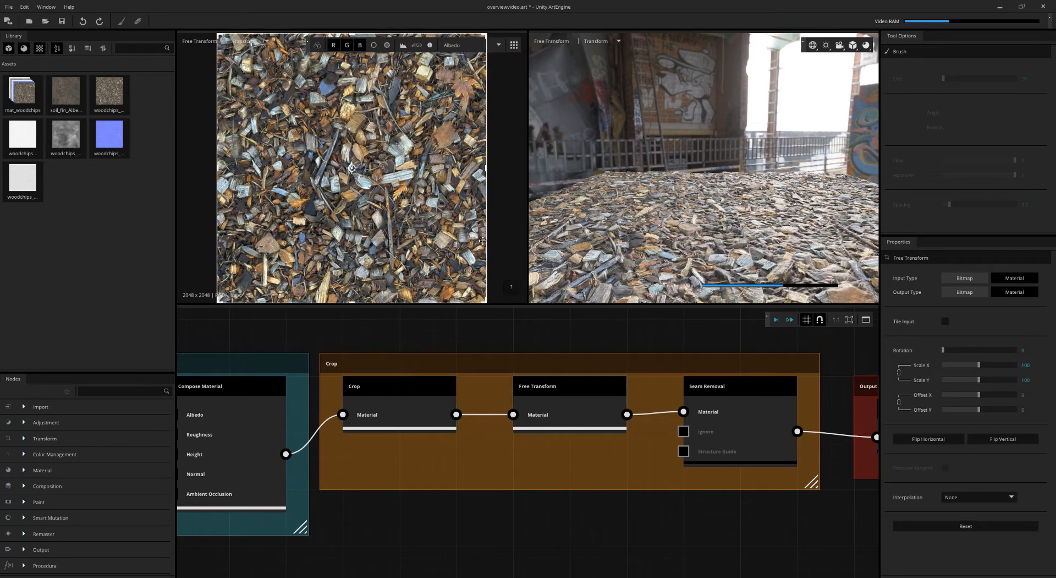
left_click_drag(506, 258, 496, 195)
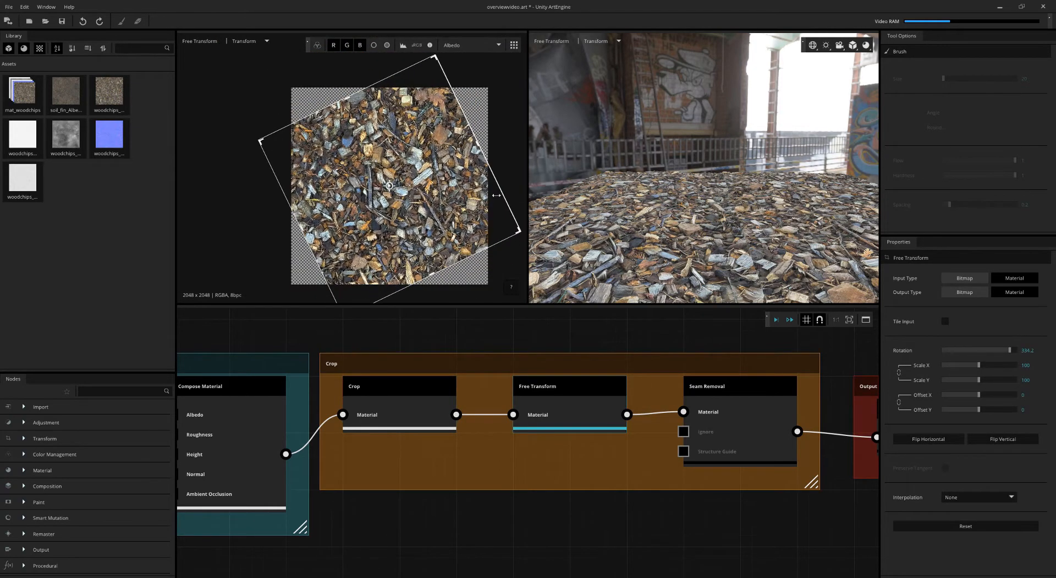
left_click(945, 322)
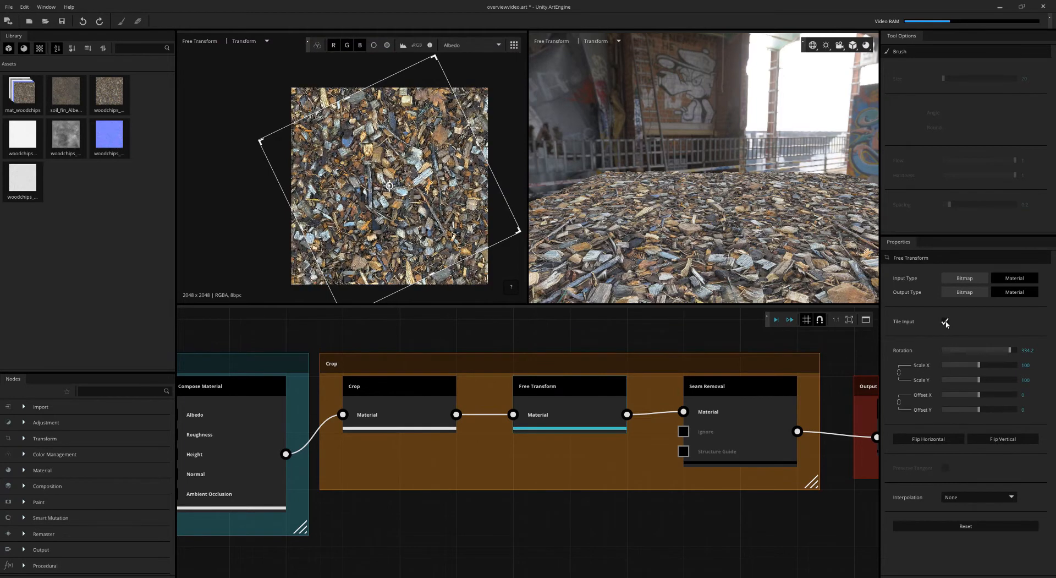
- Process the Seam Removal node and turn on the tiled preview of its output in the 2D view
left_click(748, 412)
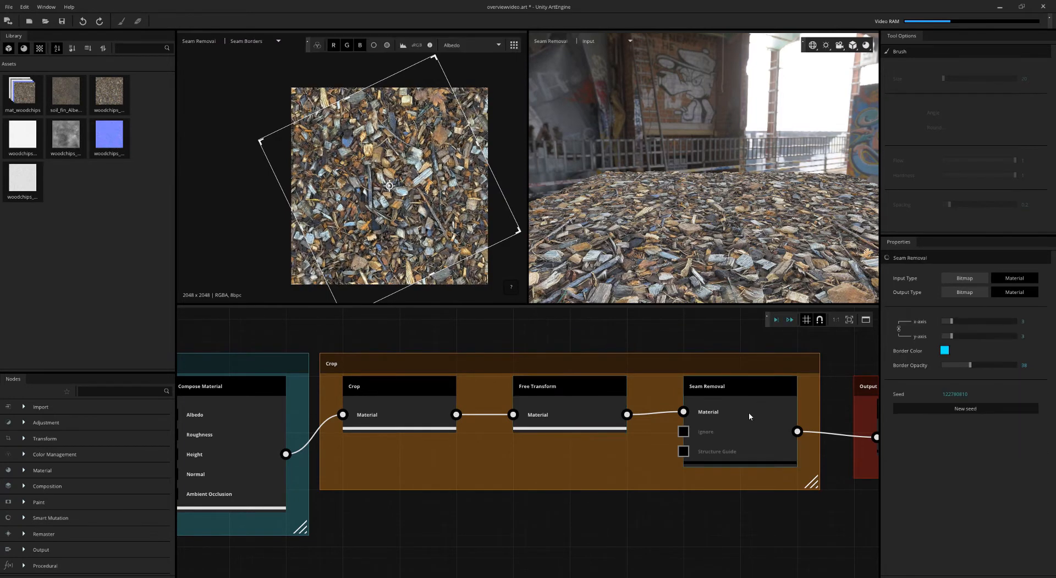
left_click(777, 319)
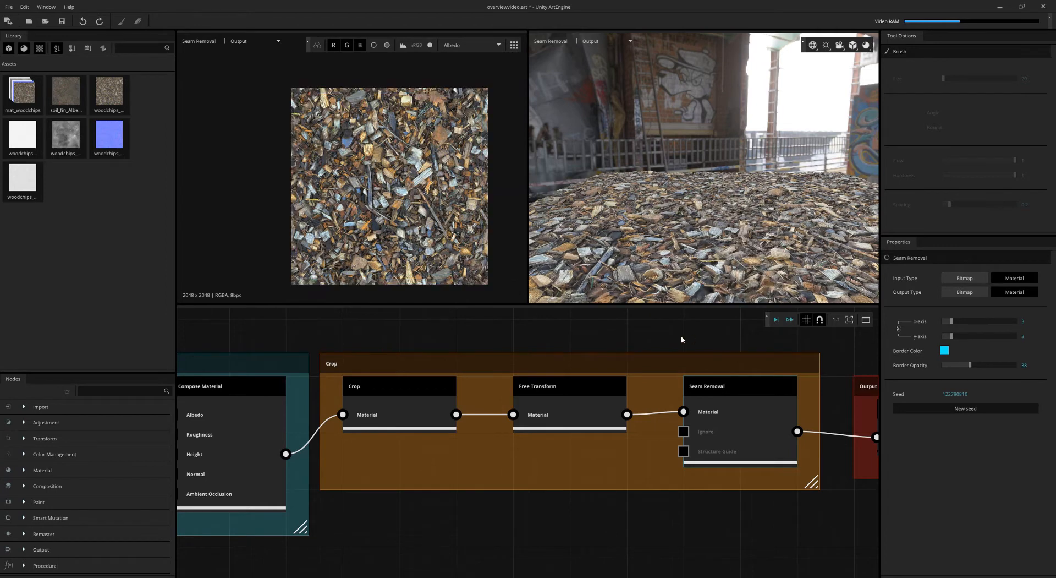
middle_click_drag(468, 179, 445, 177)
left_click(514, 47)
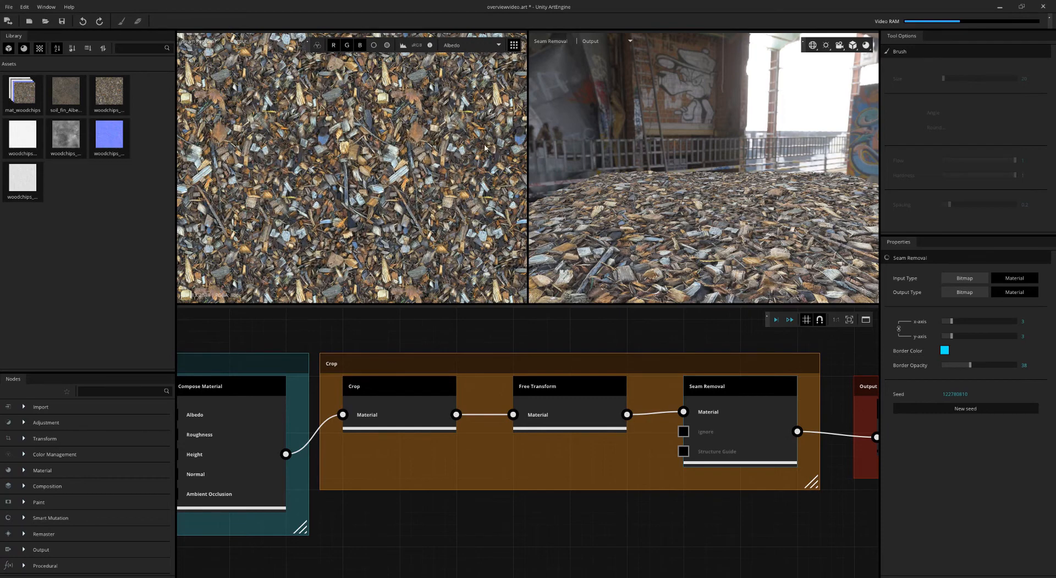
- Examine the tile seams up close, comparing the Seam Removal node's input and output
scroll(476, 174, "up", 5)
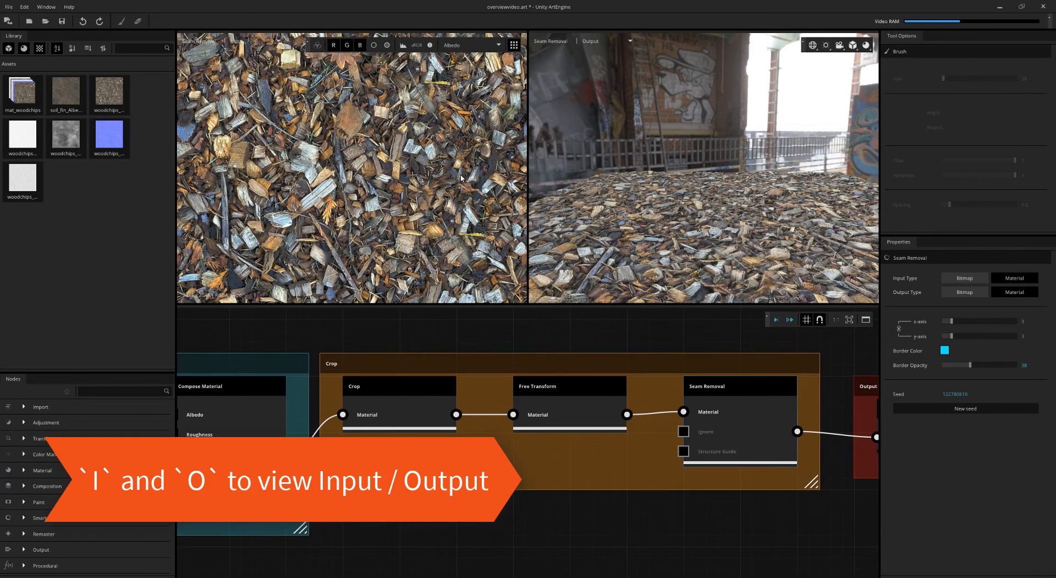
key("o")
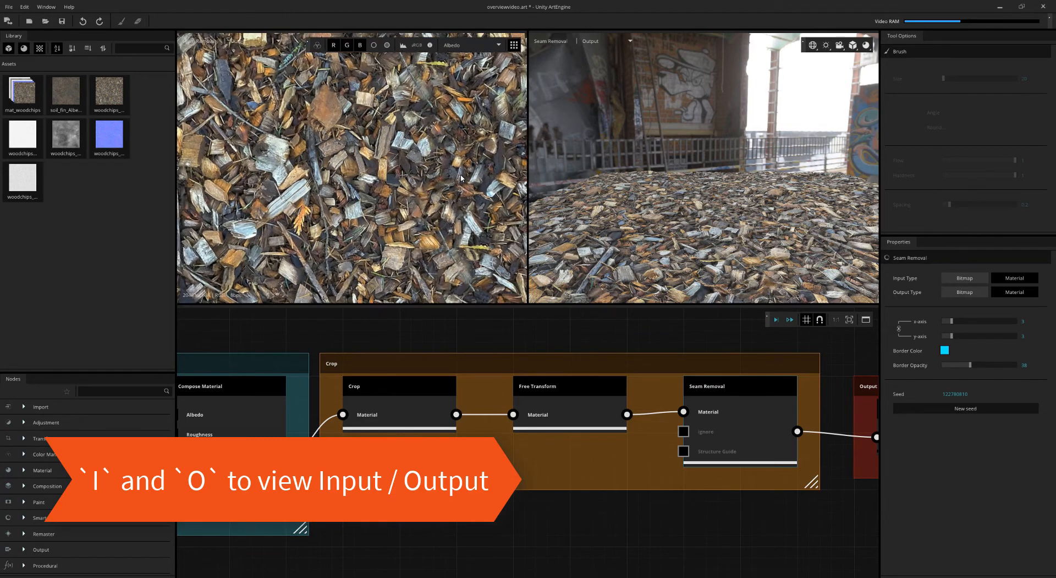
scroll(461, 178, "up", 3)
key("i")
key("o")
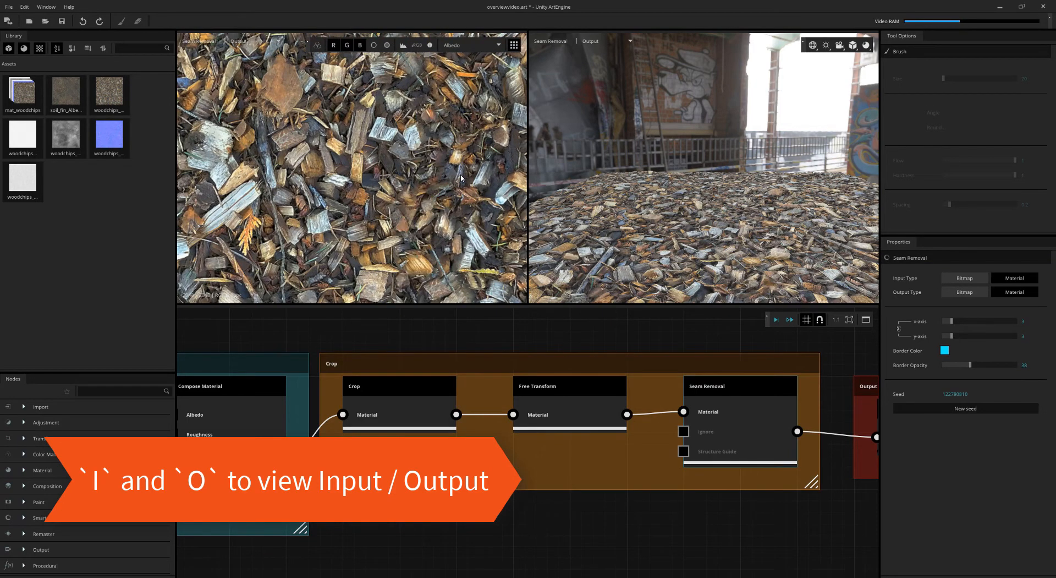
key("t")
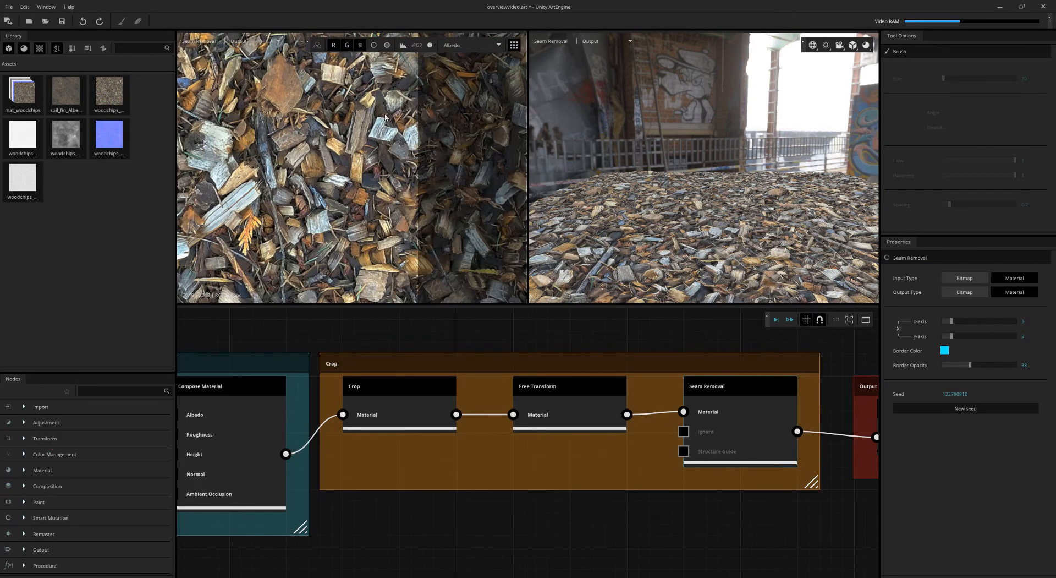
- Switch the 2D preview of Seam Removal to Input, back to Output, and finally to Seam Borders
left_click(250, 42)
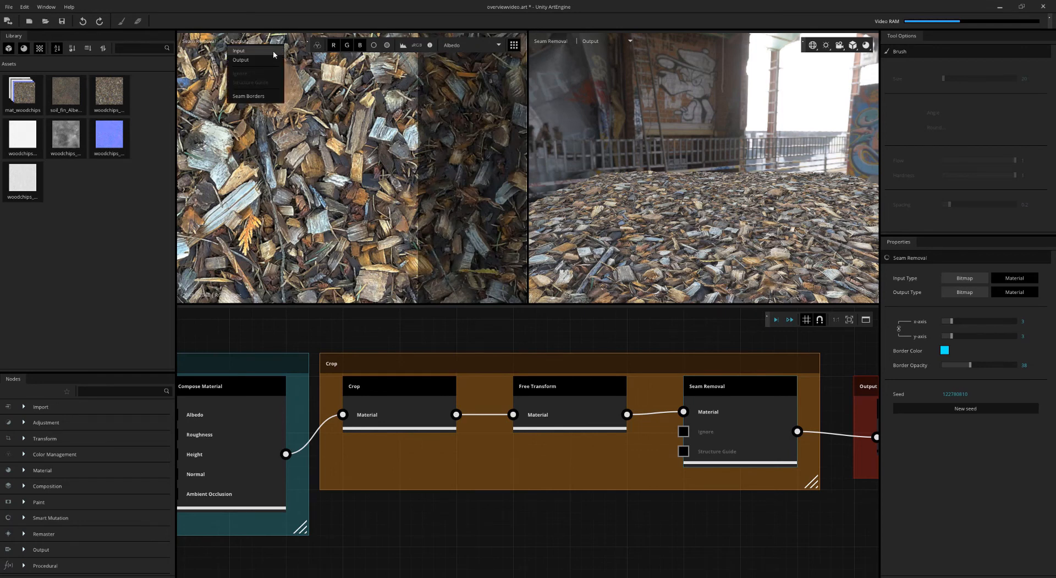
left_click(273, 51)
left_click(247, 42)
left_click(261, 60)
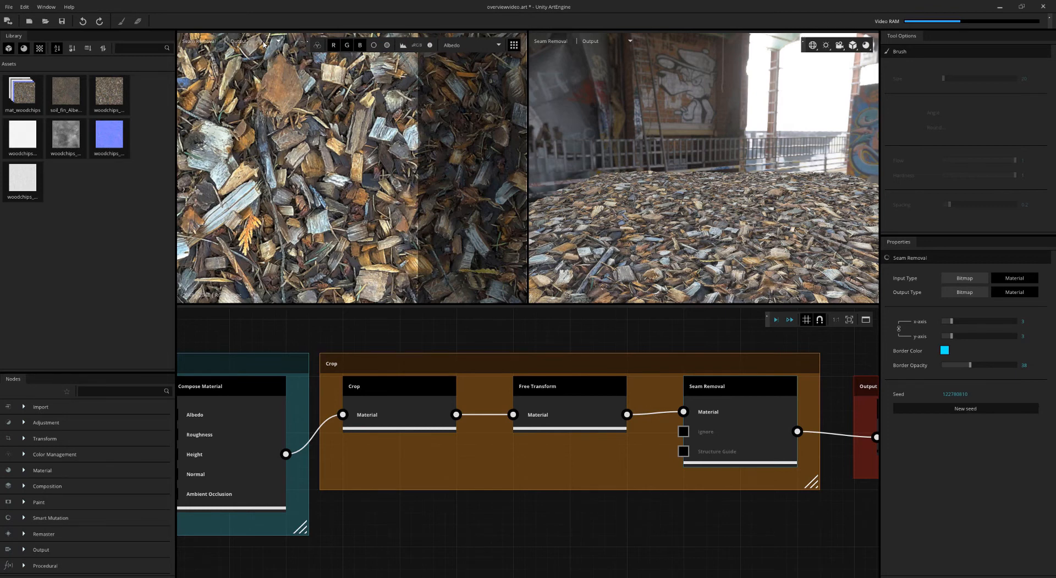
left_click(263, 43)
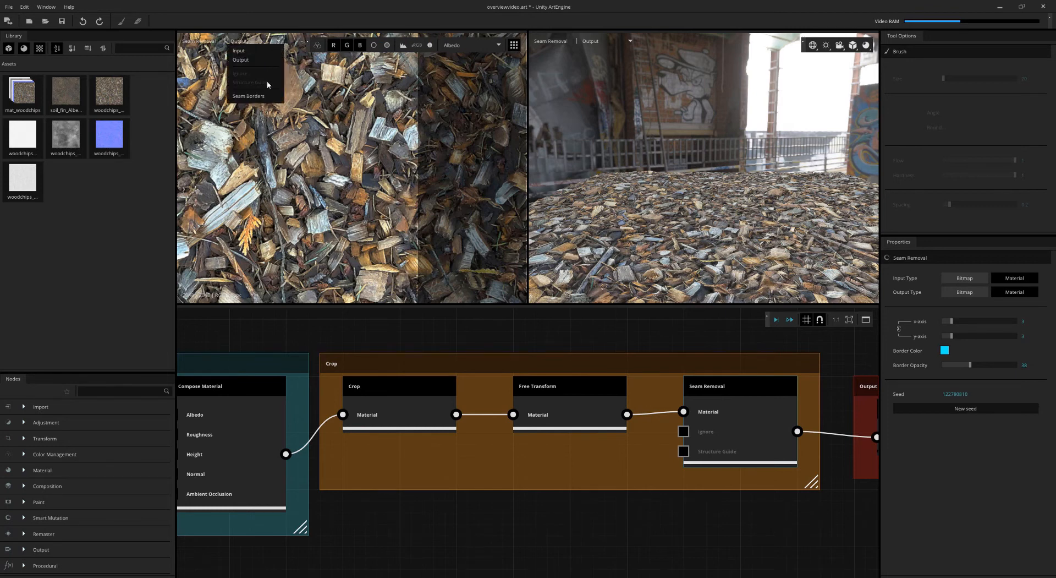
left_click(267, 96)
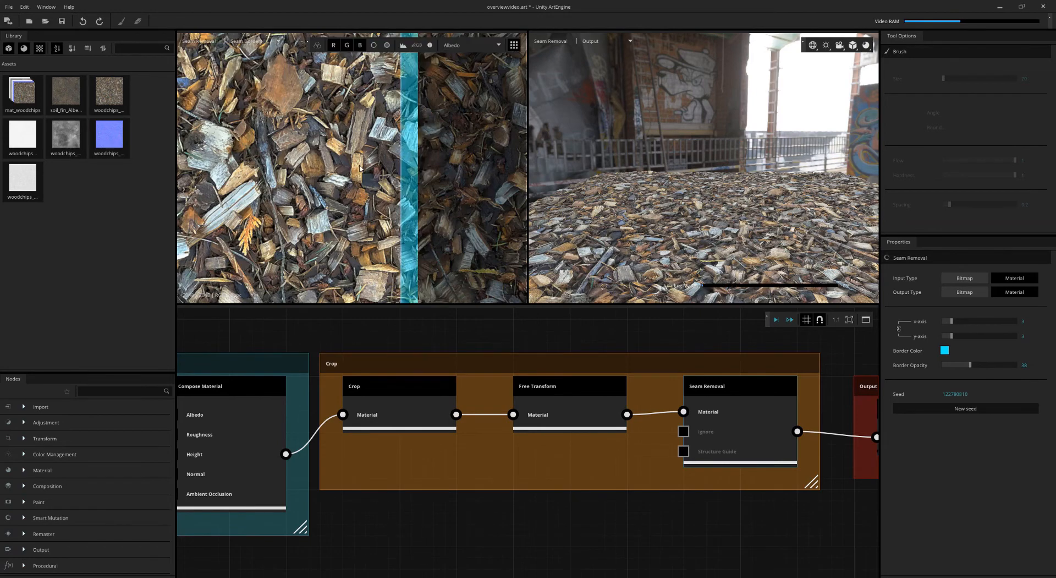
- Inspect the seam border overlay, then return the 2D preview to the untiled Seam Removal output
middle_click_drag(330, 164, 344, 164)
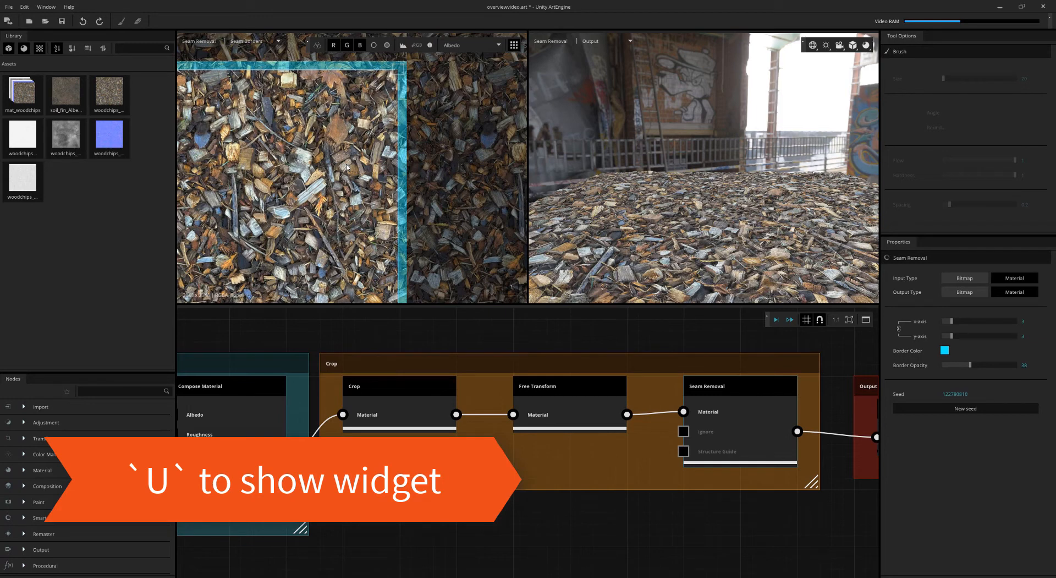
key("u")
key("t")
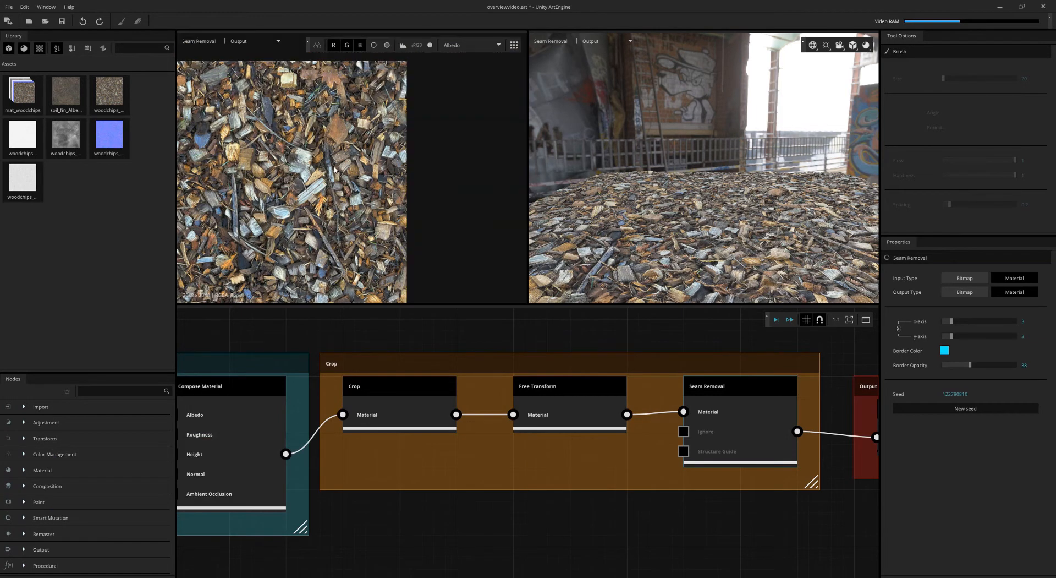
scroll(335, 170, "down", 3)
middle_click_drag(335, 170, 396, 152)
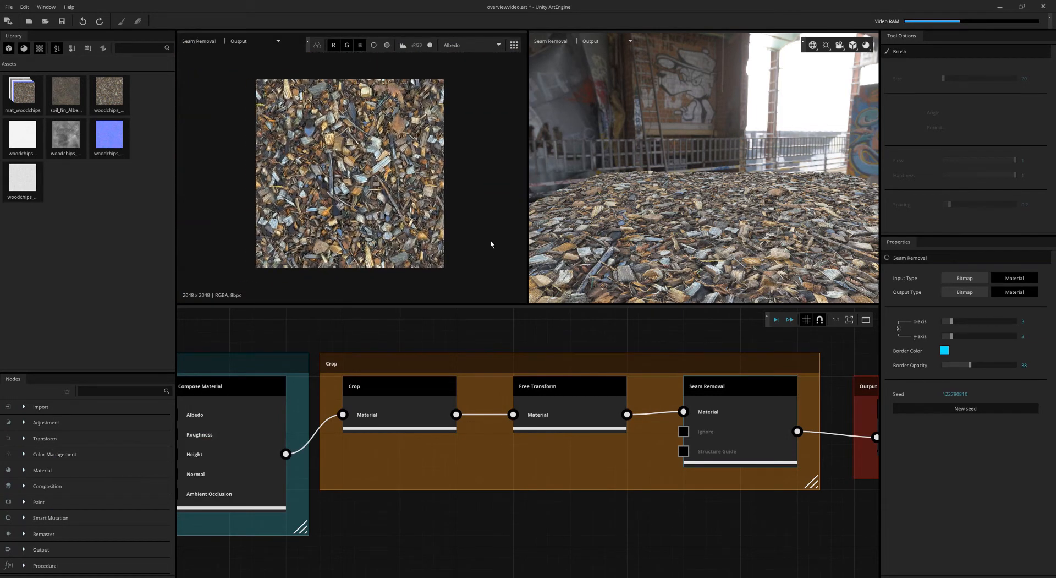
- Adjust Free Transform to about 346 degrees rotation, scale 114 by 103 and offset 146, -32, and reprocess Seam Removal
left_click(569, 407)
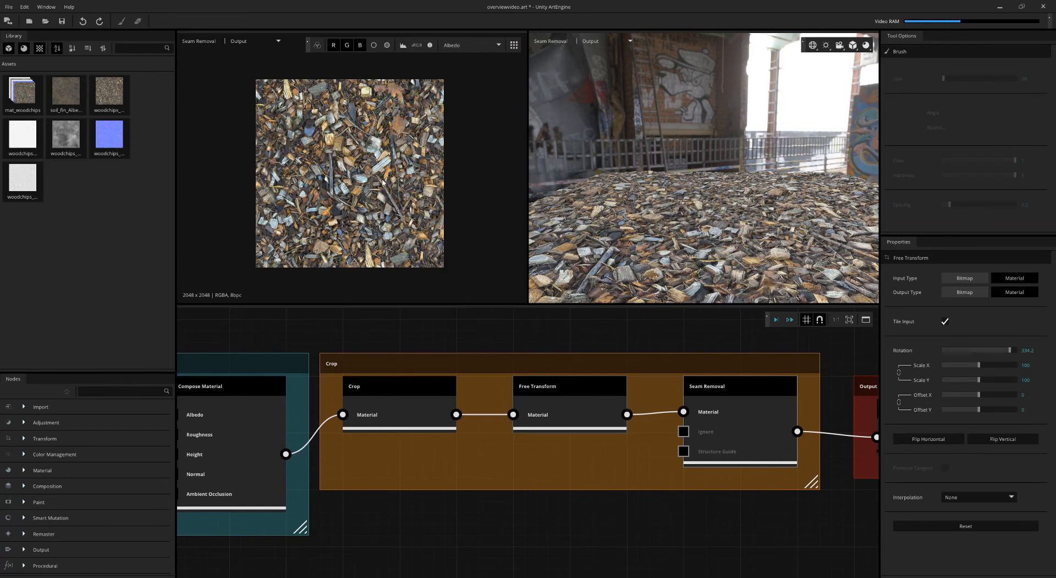
key("space")
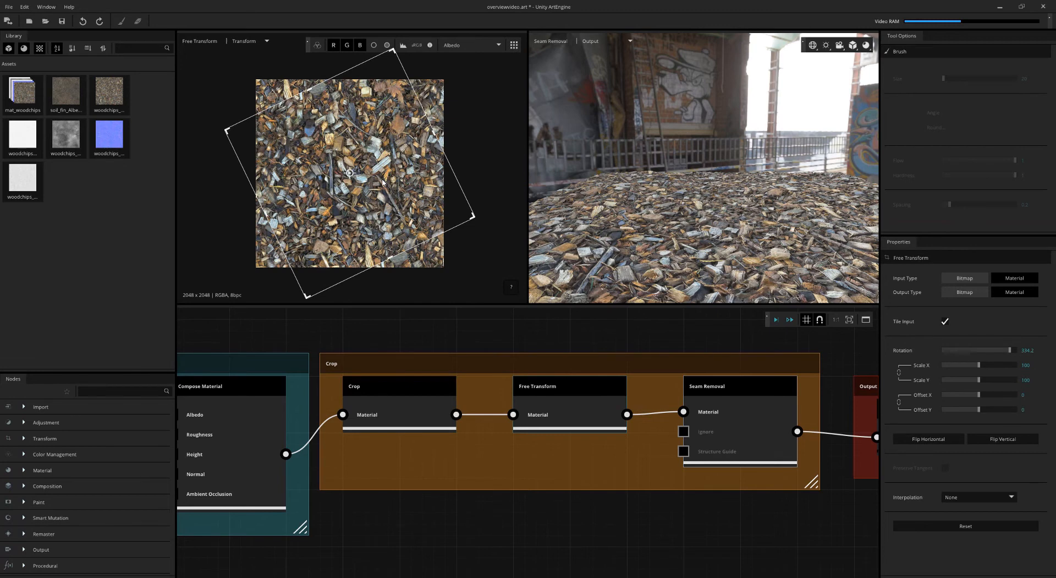
left_click_drag(475, 217, 493, 240)
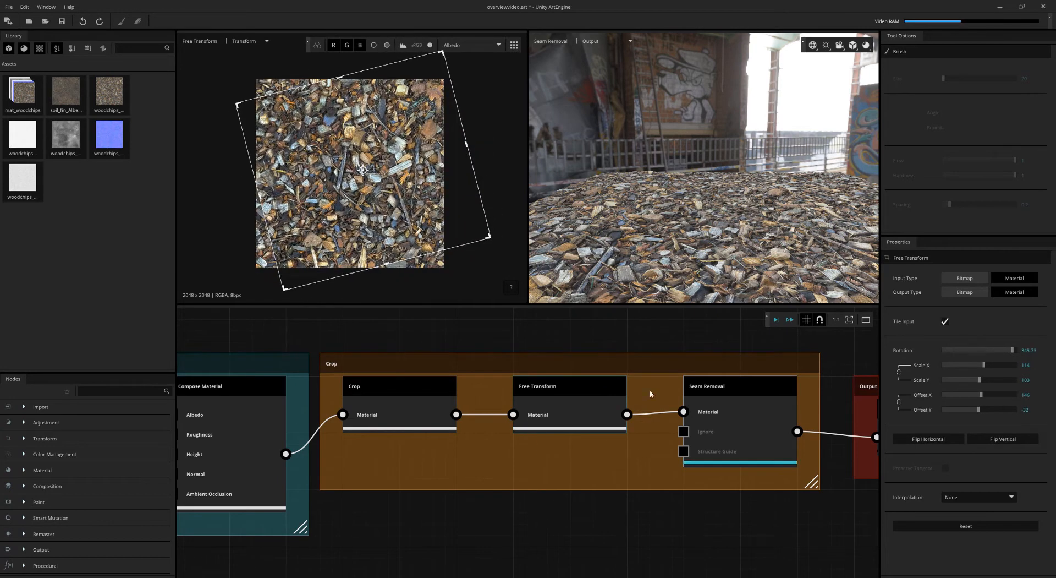
left_click(748, 422)
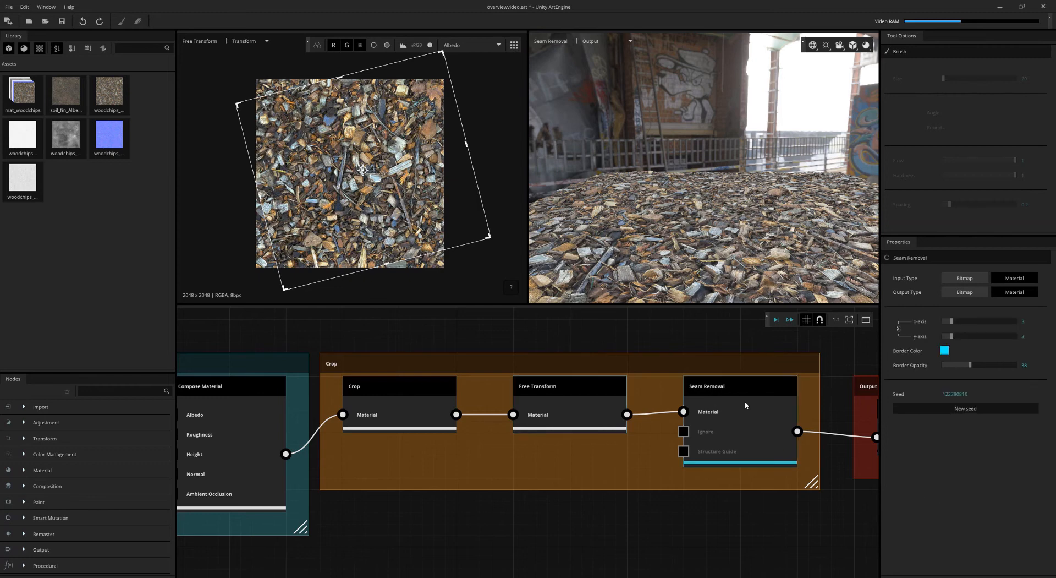
left_click(776, 319)
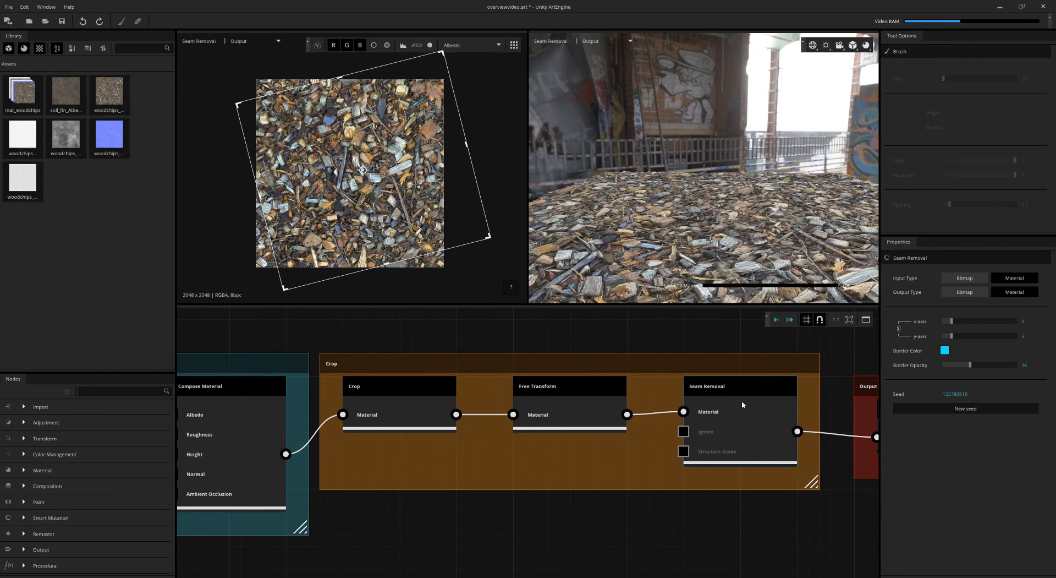
- Move the Crop node's region to x-offset 353 and y-offset 393, keeping its size, and reprocess the graph
left_click(418, 404)
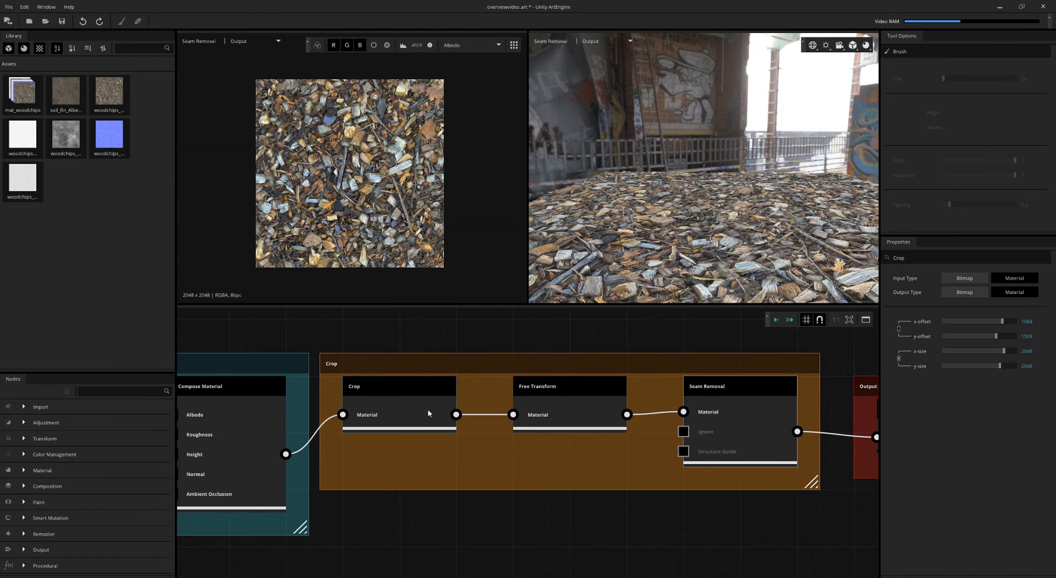
key("space")
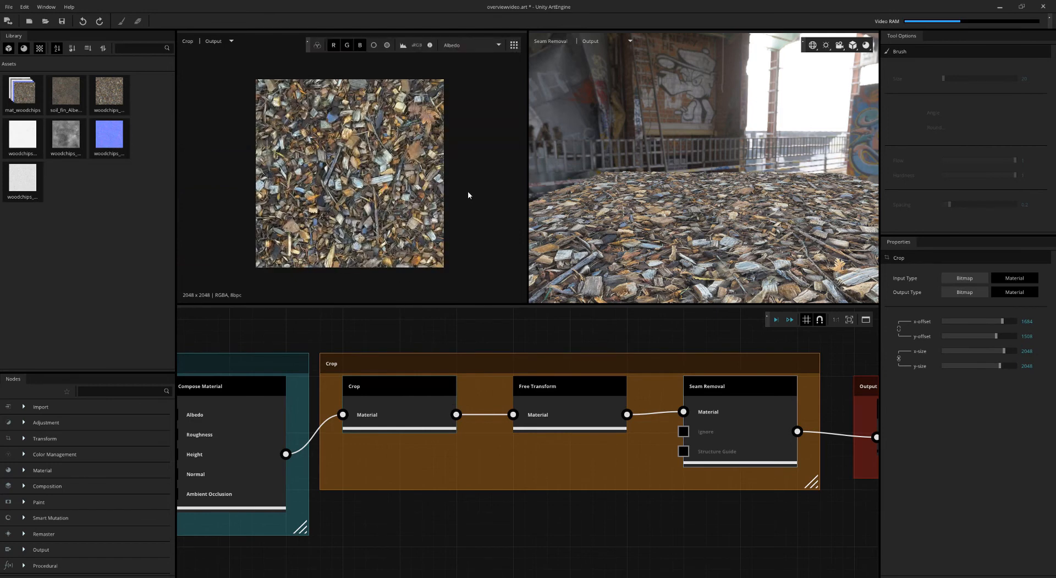
left_click(233, 41)
left_click(227, 72)
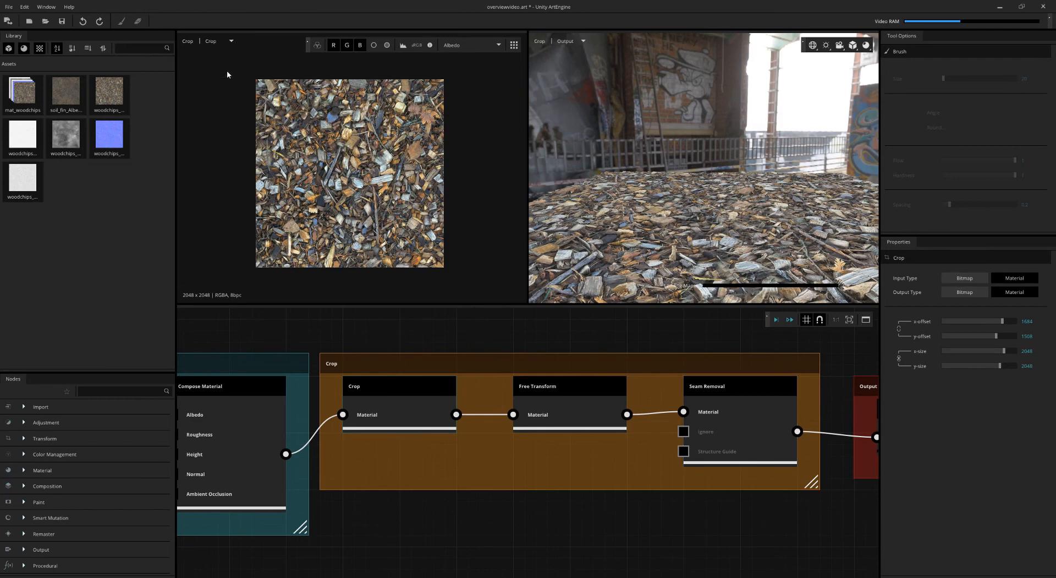
left_click(776, 321)
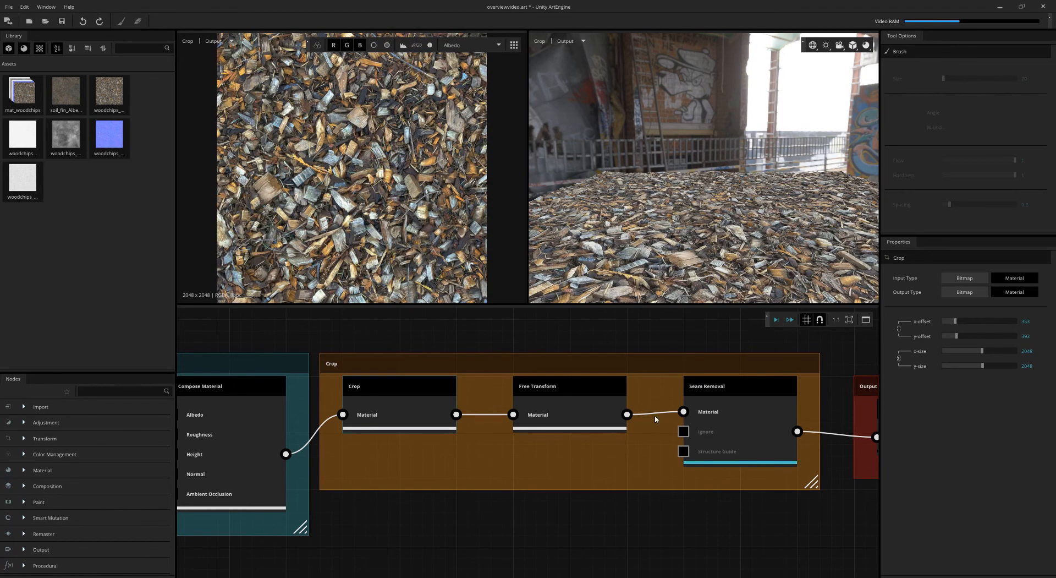
- Reprocess the Seam Removal node with the new crop and display its output tiled in the 2D preview
left_click(748, 420)
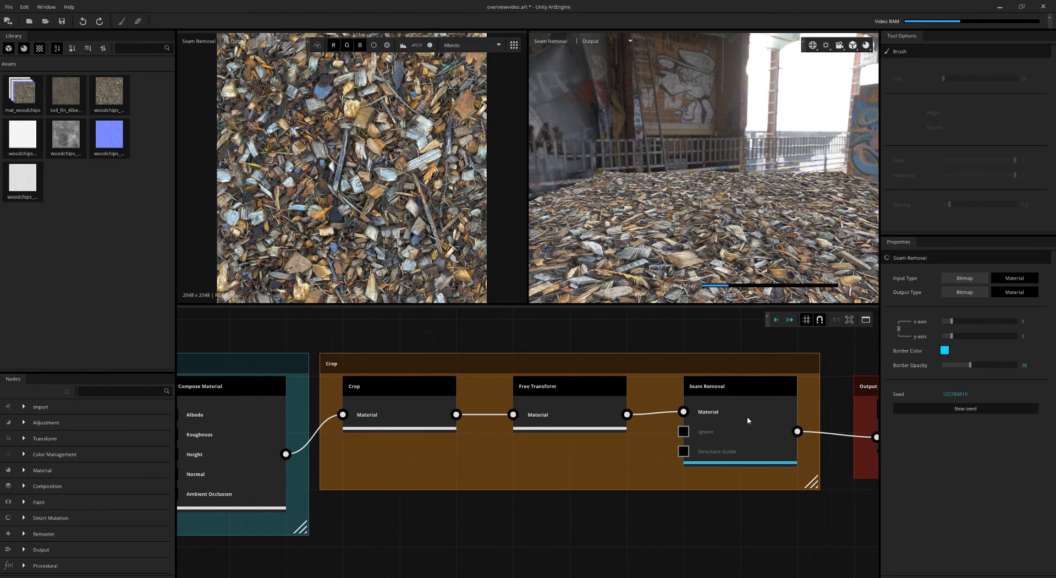
left_click(574, 402)
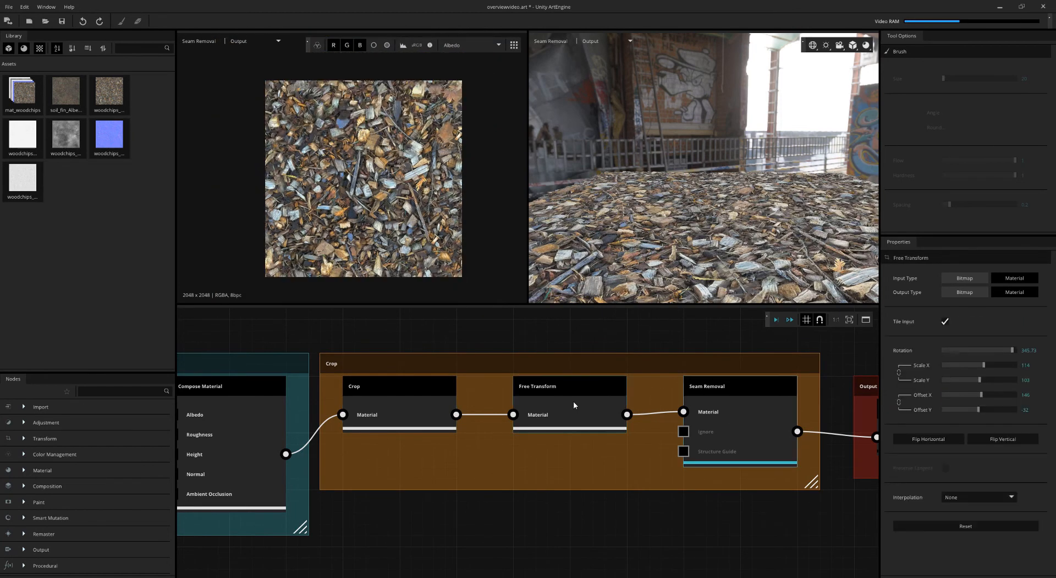
left_click(708, 421)
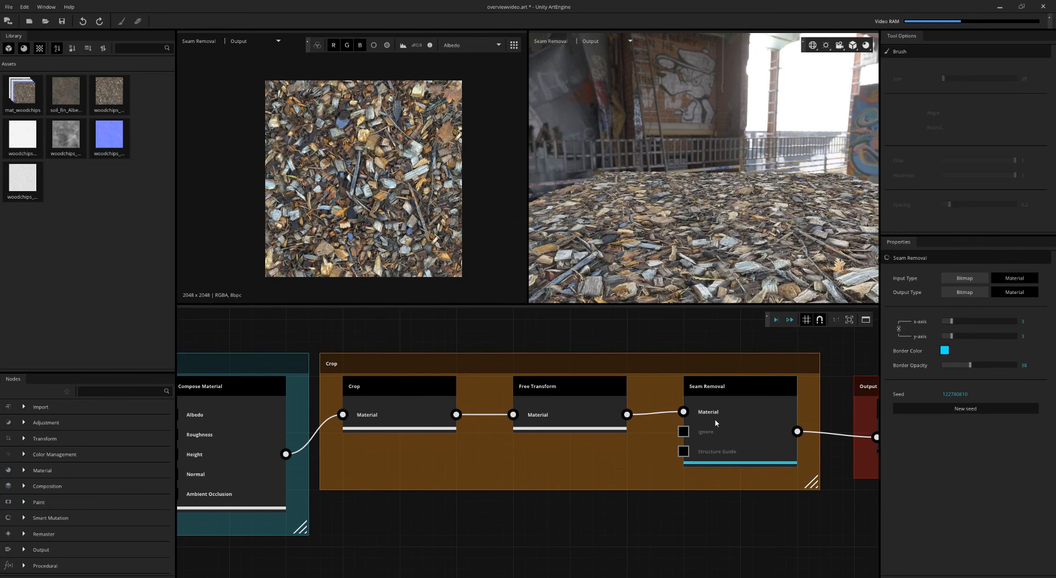
left_click(776, 320)
left_click(514, 45)
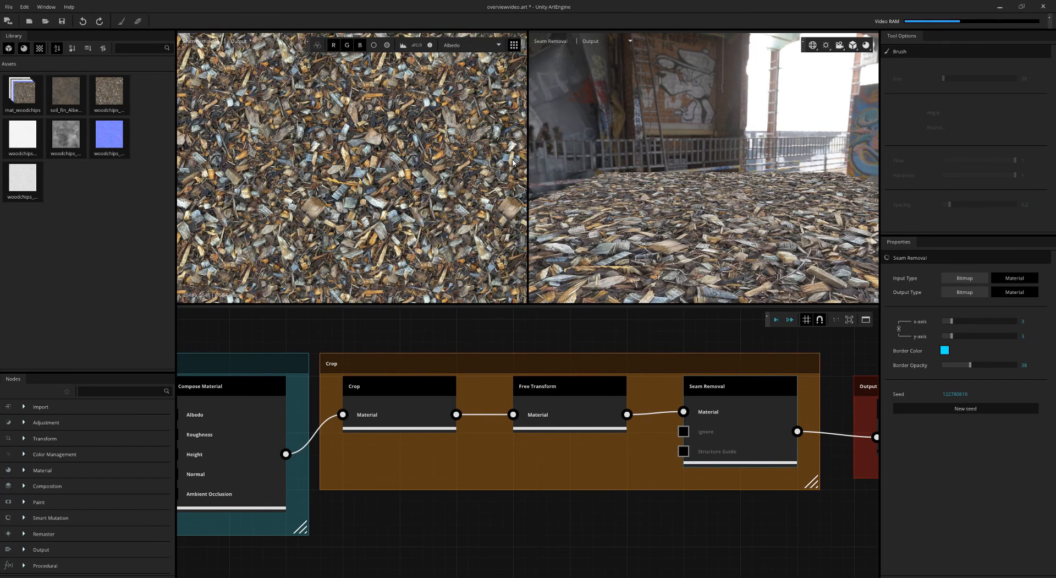
- Export the finished material from the Output node as woodchip_material in PNG format to E:\Temp
middle_click_drag(722, 426, 442, 421)
scroll(443, 422, "up", 1)
left_click(669, 420)
left_click(952, 397)
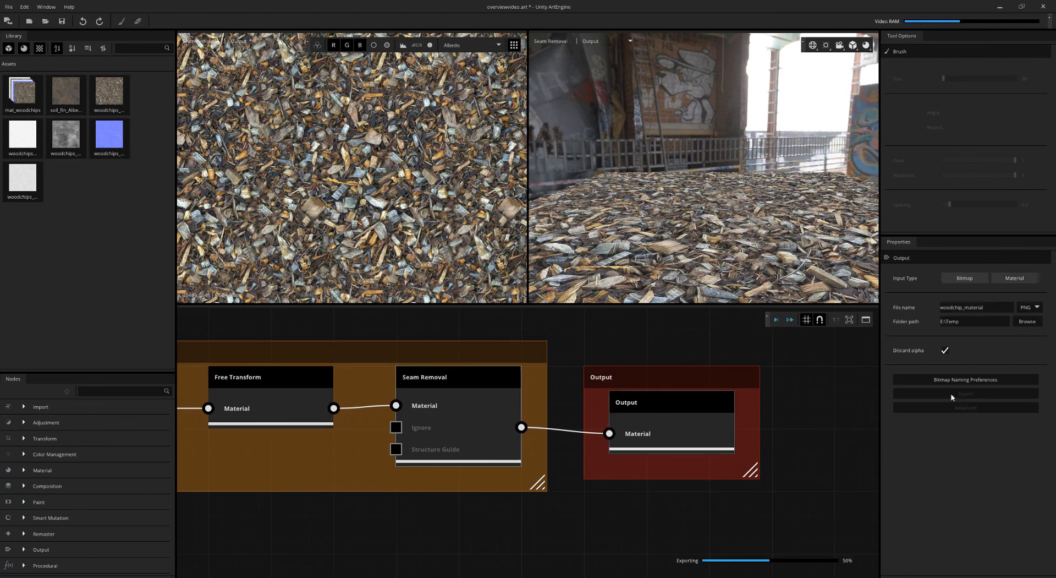
middle_click_drag(647, 381, 658, 377)
scroll(492, 415, "down", 1)
middle_click_drag(490, 415, 708, 422)
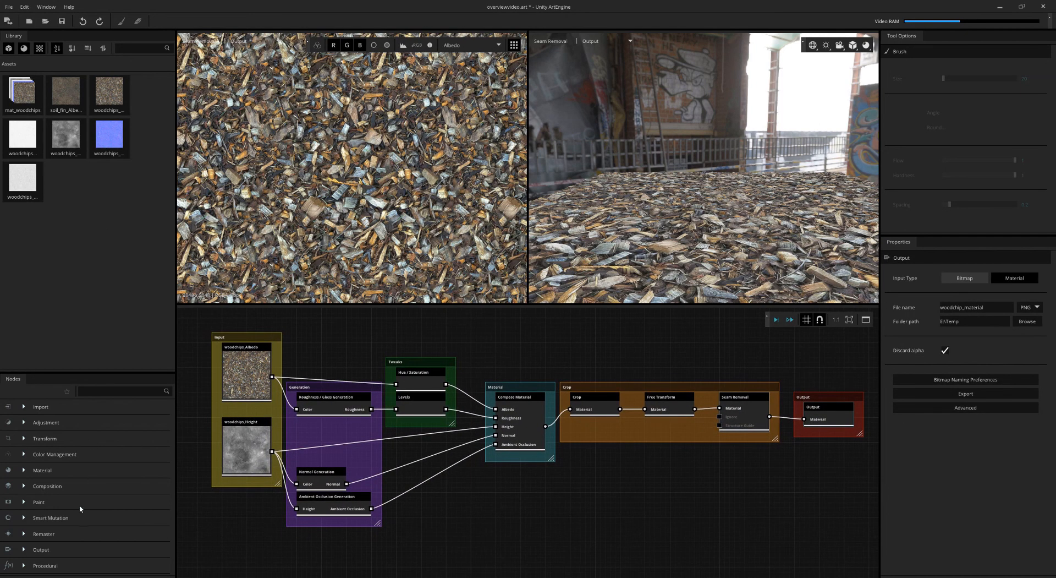